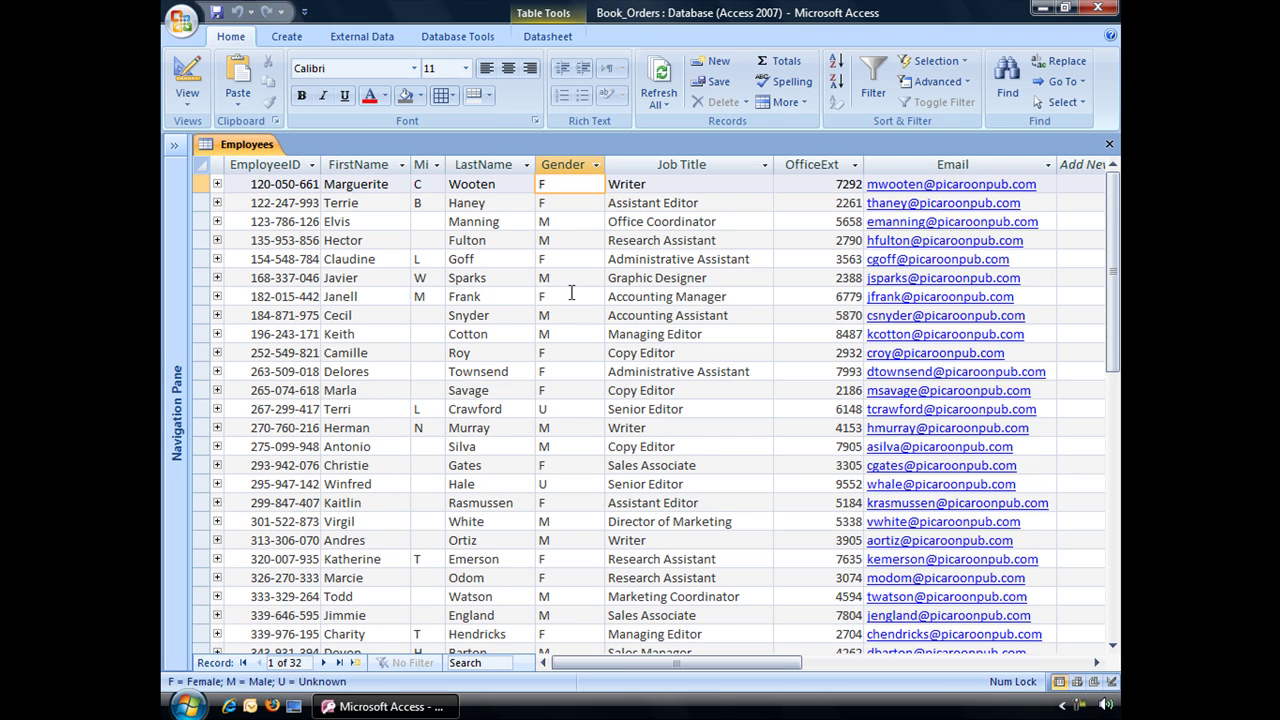
Step: From a Gender cell in the Employees datasheet, switch the table to Design view
{"action": "left_click", "coordinate": [553, 412]}
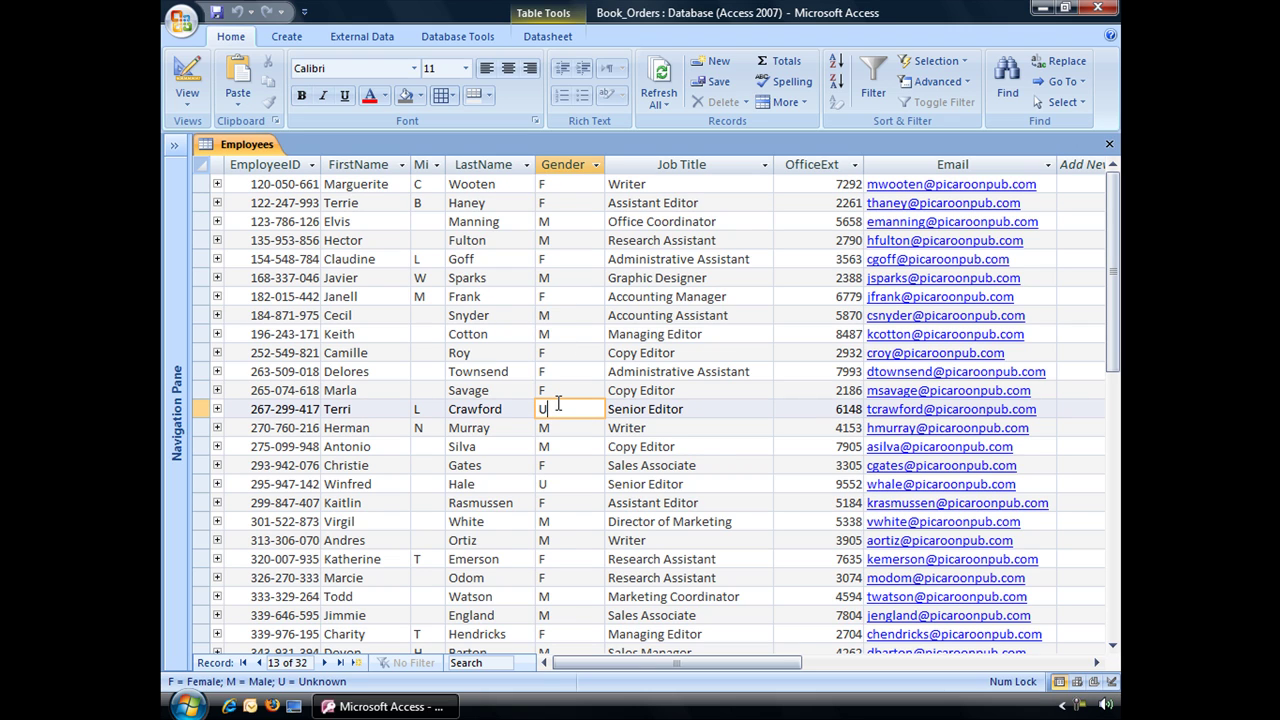
{"action": "left_click", "coordinate": [200, 73]}
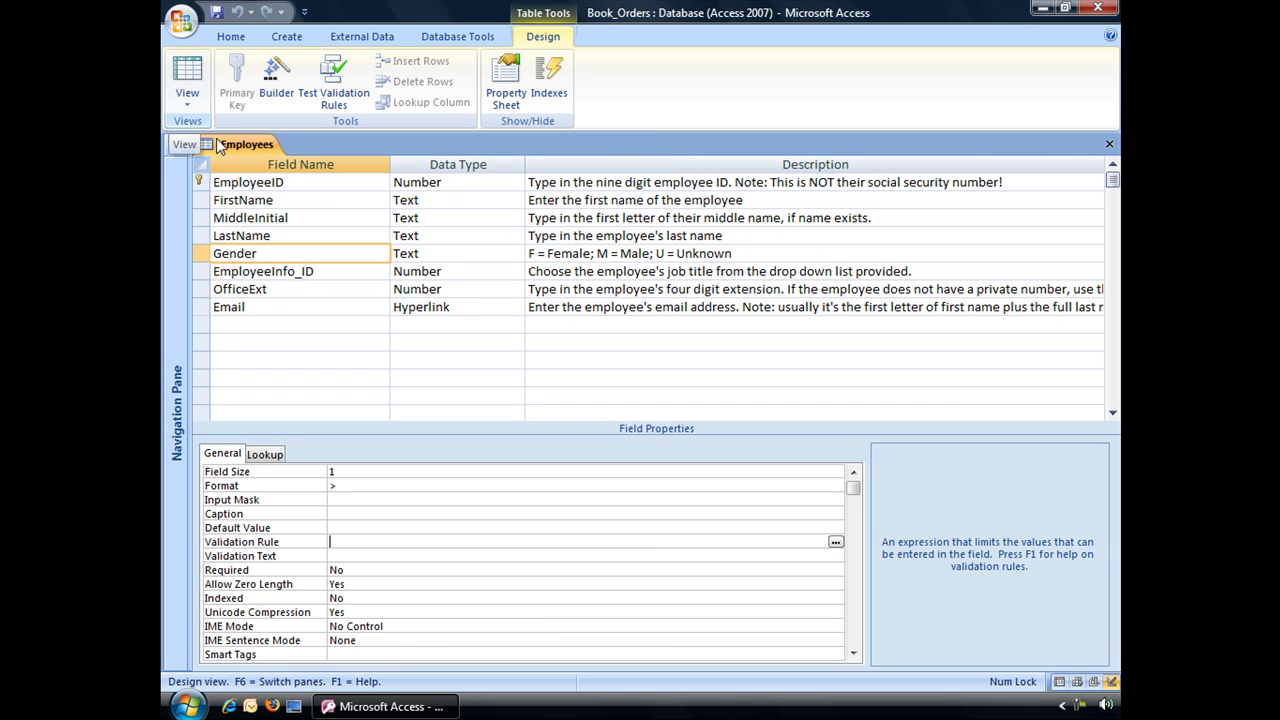
Step: Select the Gender field and enter the validation rule Like "F" or "M" or "U"
{"action": "left_click", "coordinate": [233, 253]}
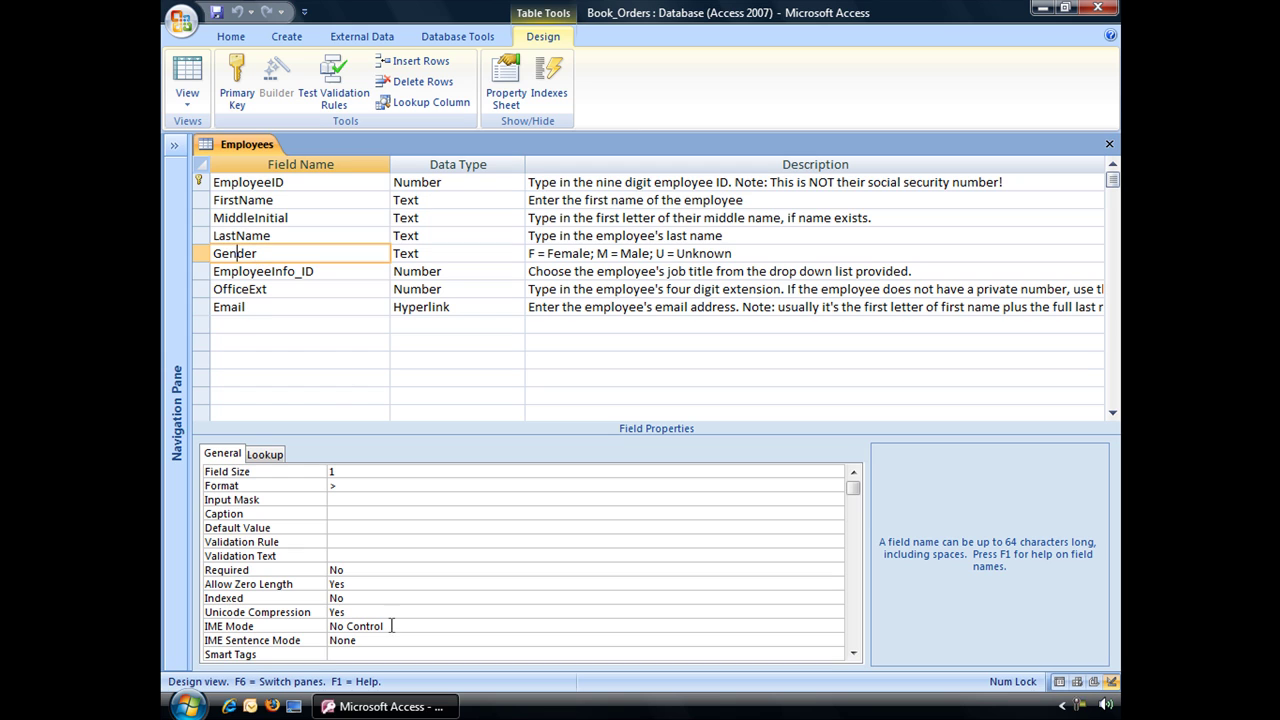
{"action": "left_click", "coordinate": [339, 541]}
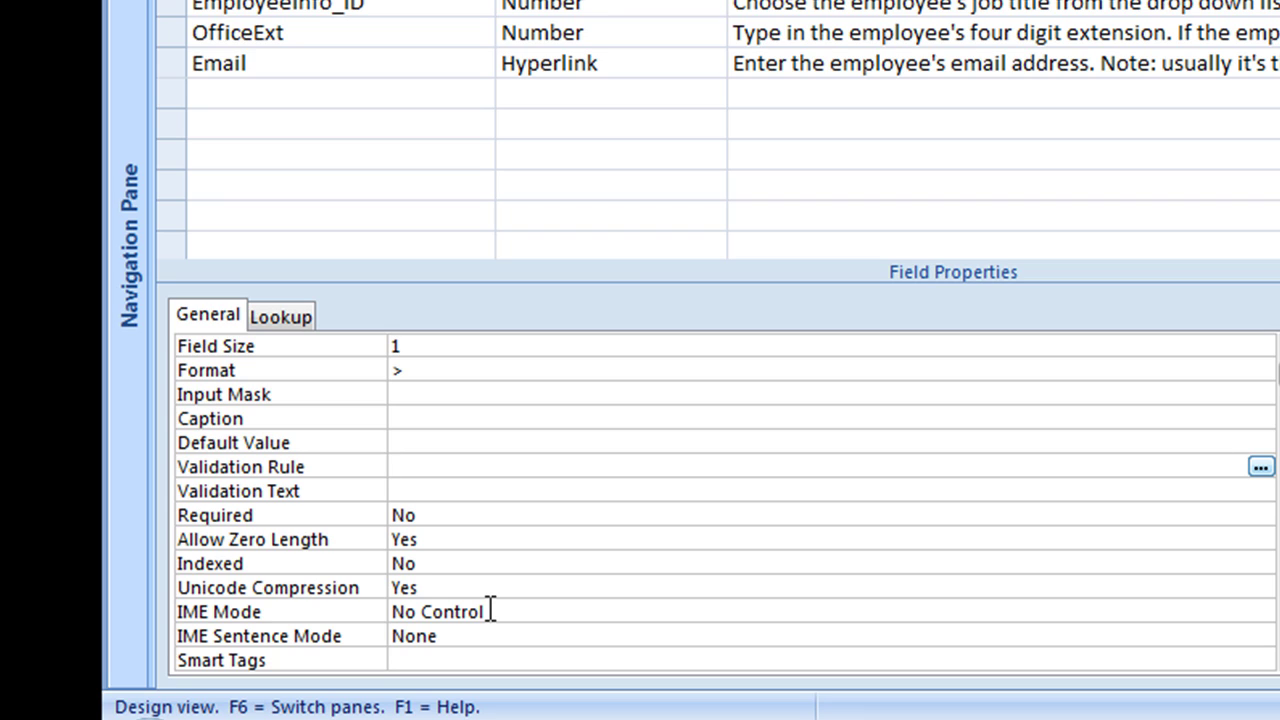
{"action": "type", "text": "Like \""}
{"action": "type", "text": "F\" or \"M"}
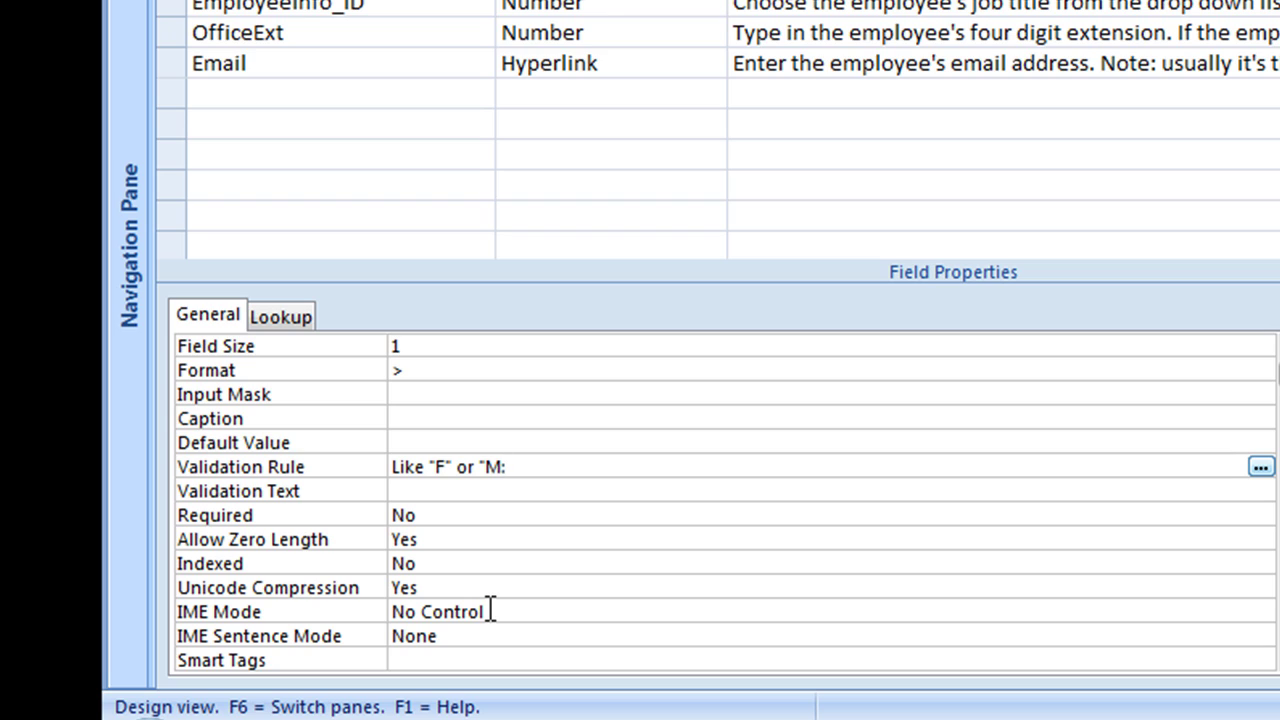
{"action": "type", "text": "\" or \"U\""}
Step: Save the table design, test existing data against the new rule, and return to Datasheet view
{"action": "left_click", "coordinate": [566, 491]}
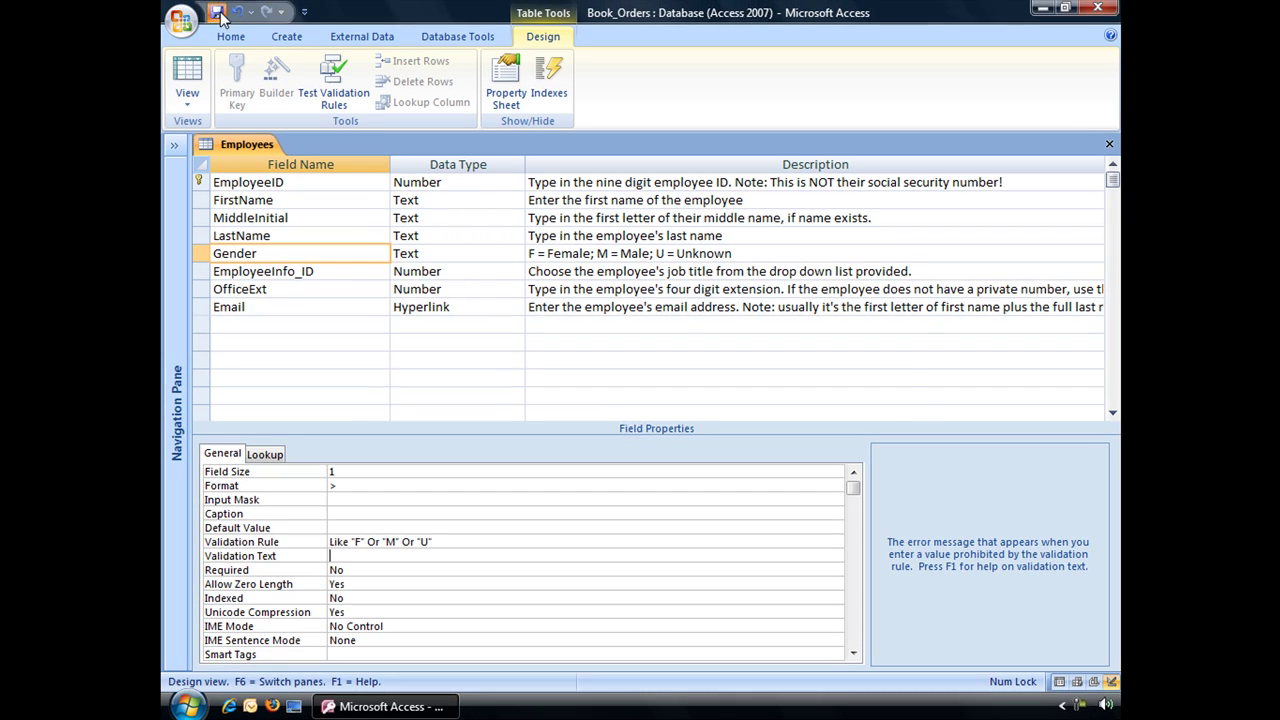
{"action": "left_click", "coordinate": [218, 13]}
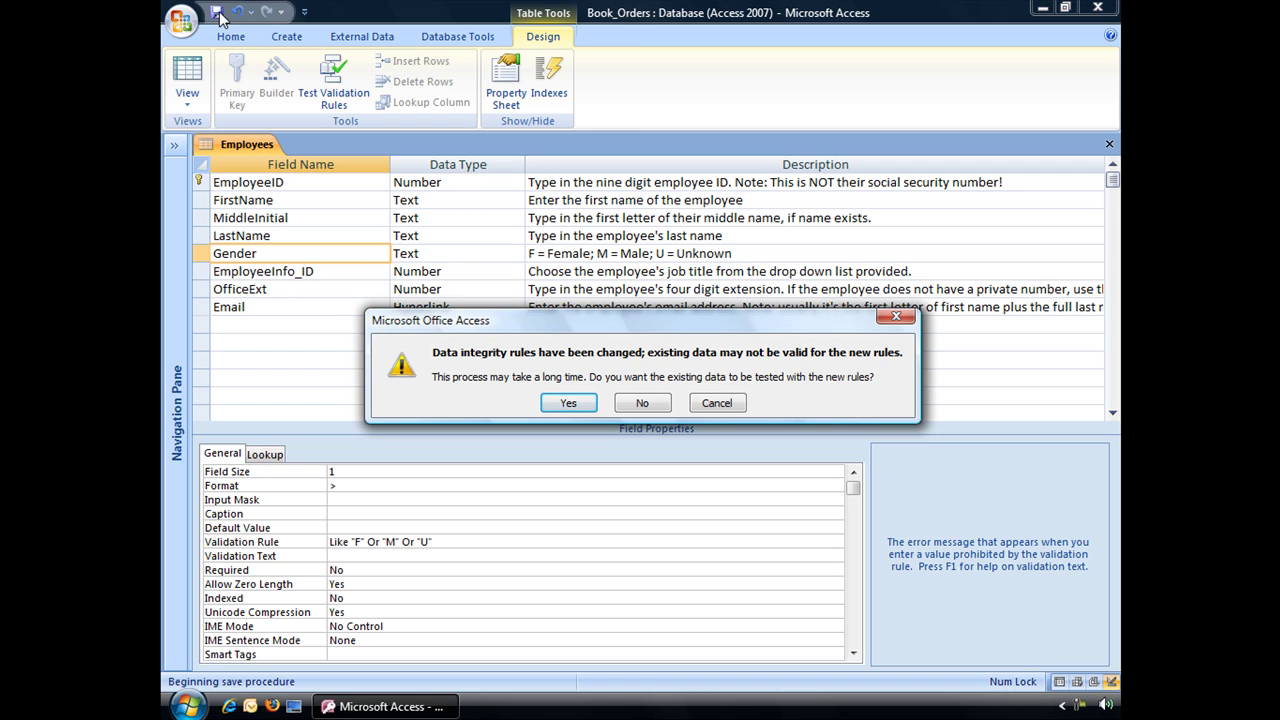
{"action": "left_click", "coordinate": [582, 402]}
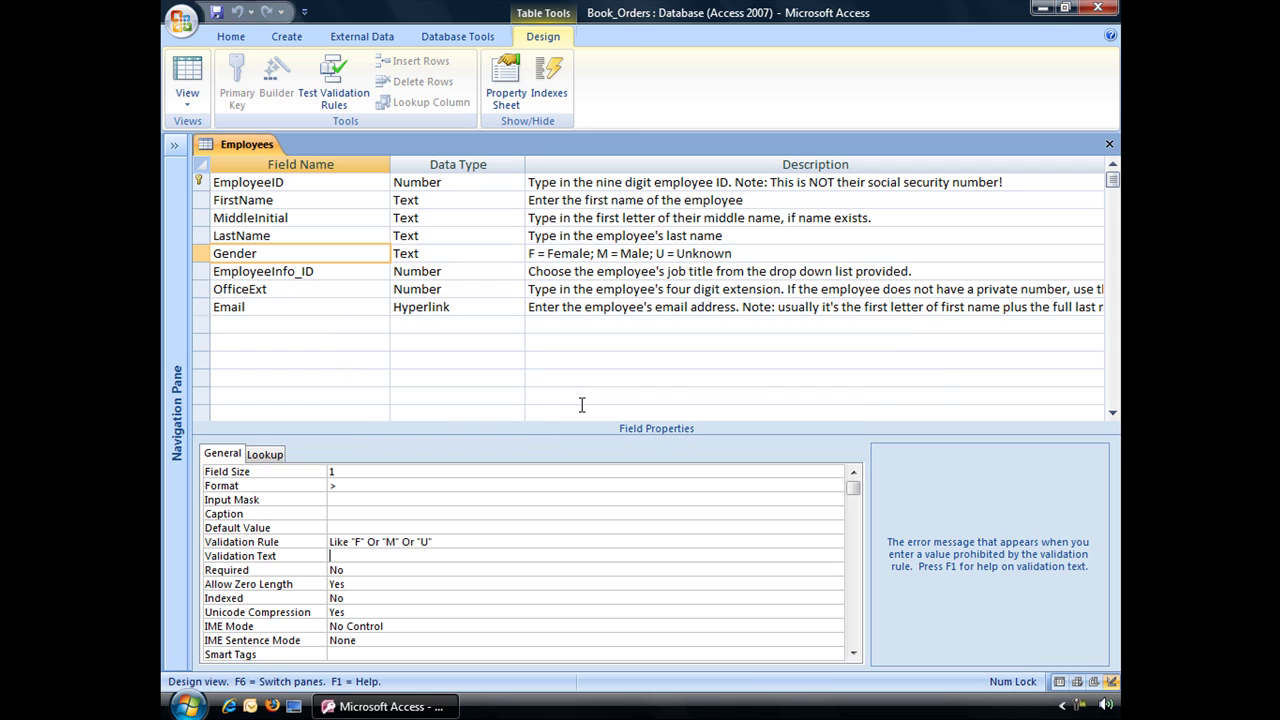
{"action": "left_click", "coordinate": [196, 64]}
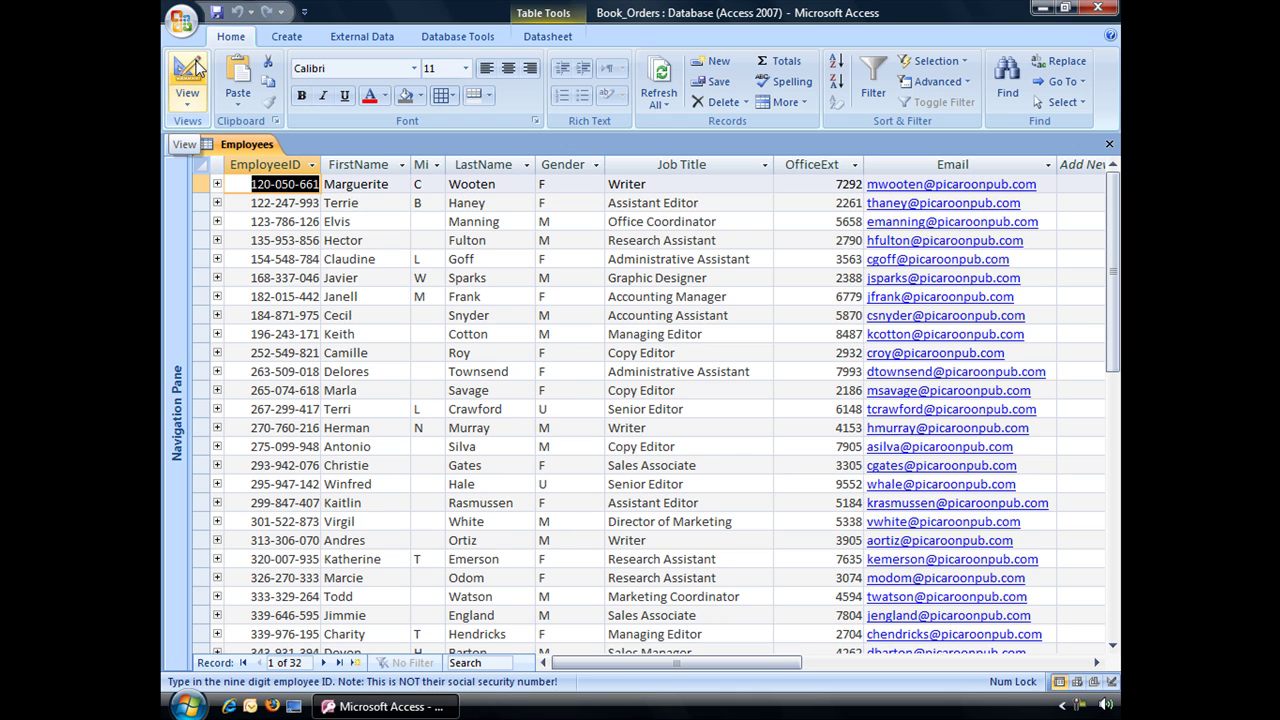
Step: Add a new employee with an ID and full name but invalid Gender "i" to trigger the error
{"action": "left_click_drag", "start_coordinate": [1110, 212], "coordinate": [1110, 428]}
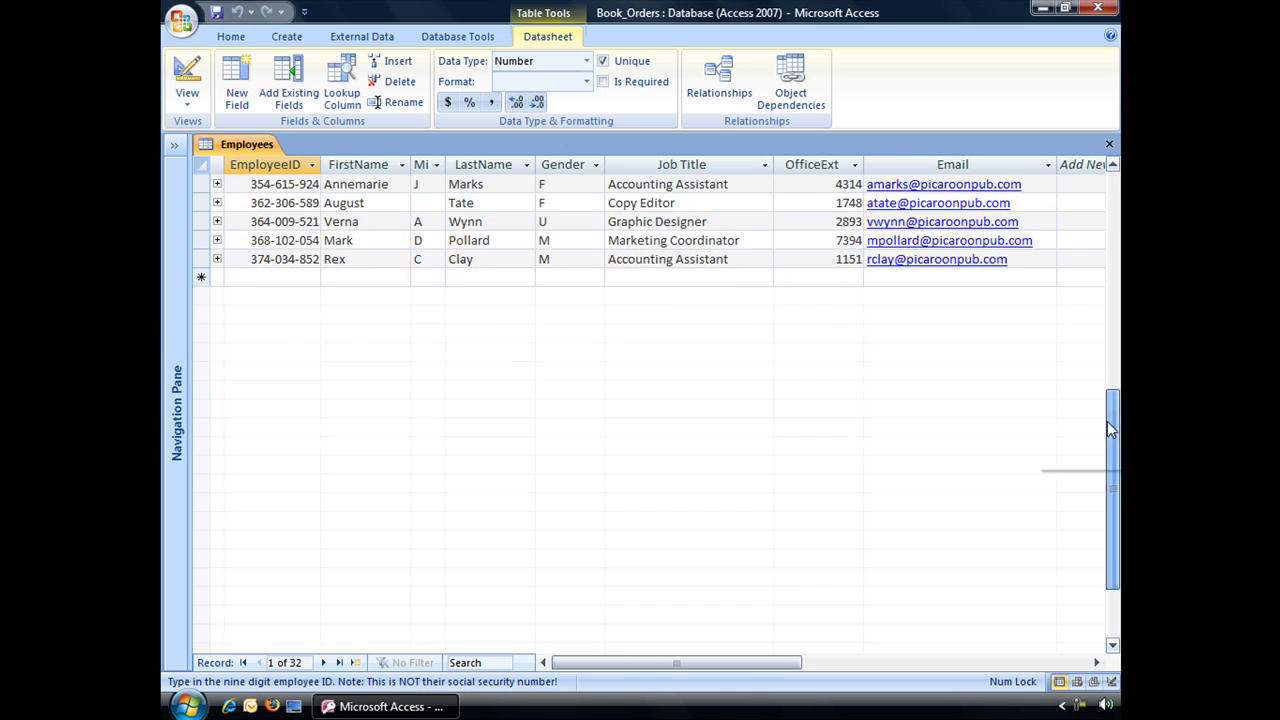
{"action": "left_click", "coordinate": [259, 430]}
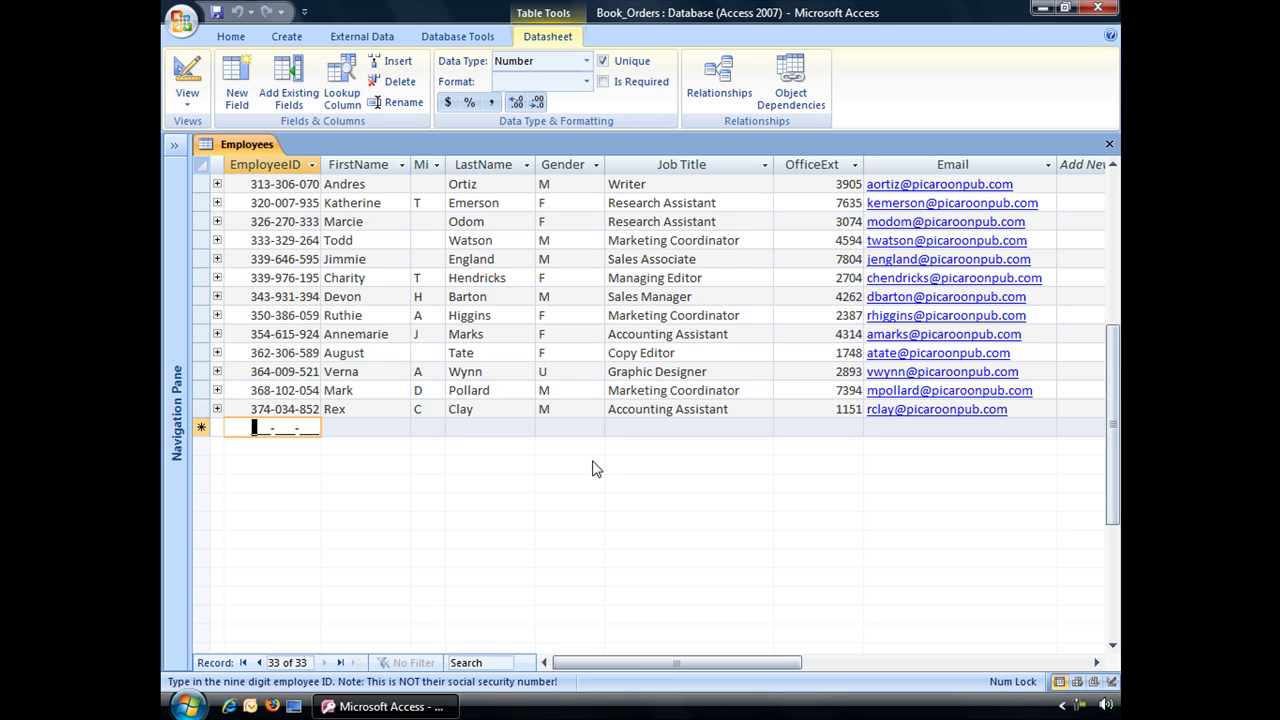
{"action": "type", "text": "56312346"}
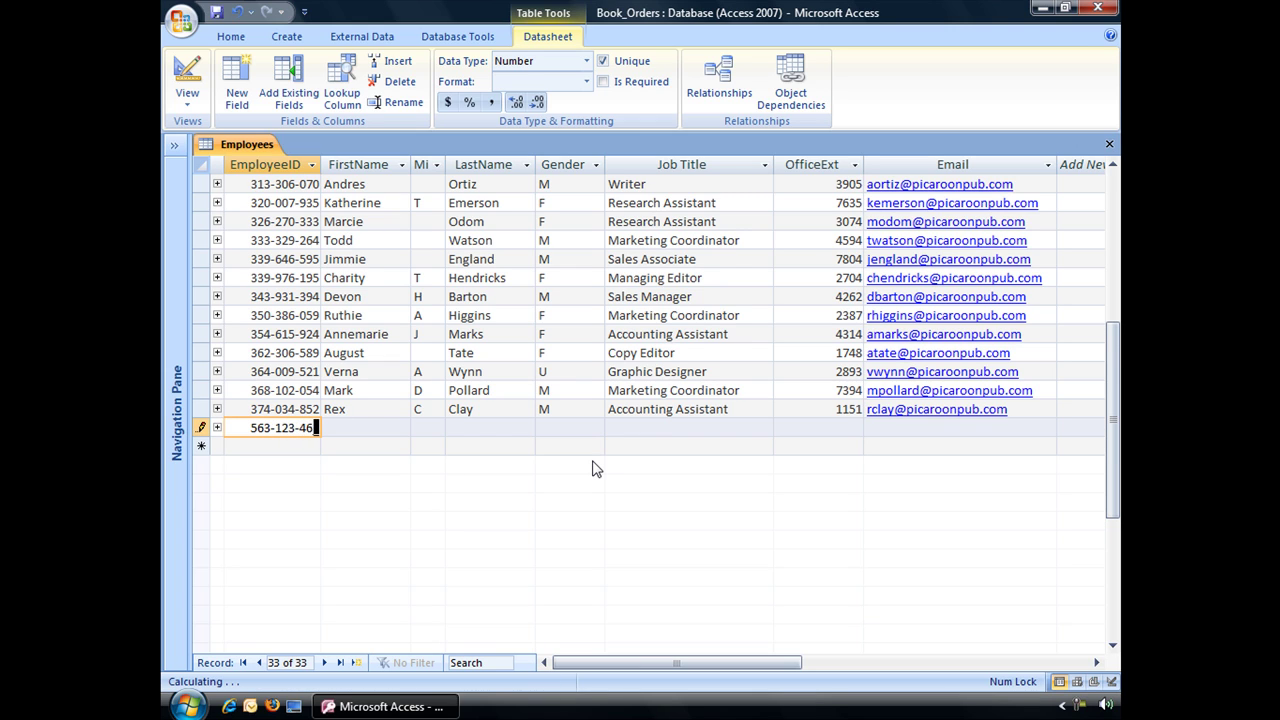
{"action": "type", "text": "5"}
{"action": "key", "text": "Tab"}
{"action": "key", "text": "Tab"}
{"action": "key", "text": "Tab"}
{"action": "key", "text": "Tab"}
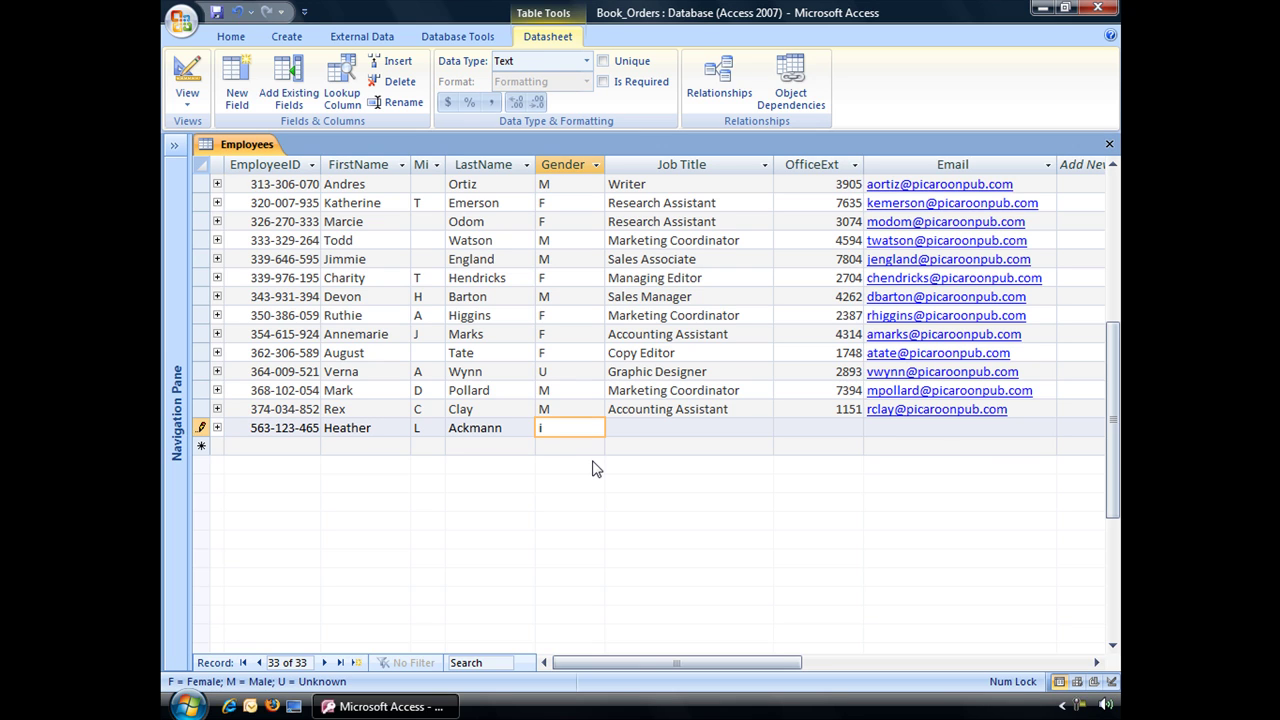
{"action": "type", "text": "i"}
{"action": "key", "text": "Tab"}
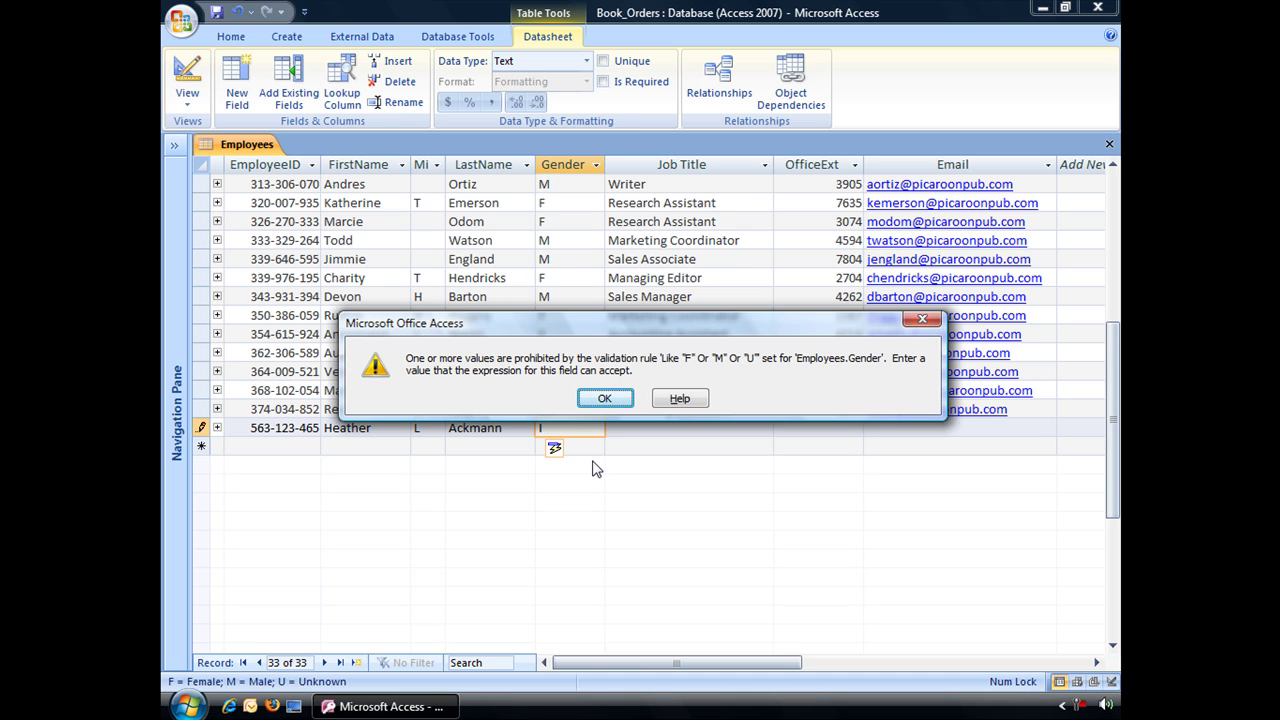
Step: Dismiss the error, replace Gender with F, then cancel the unsaved new record
{"action": "left_click", "coordinate": [605, 398]}
{"action": "key", "text": "BackSpace"}
{"action": "type", "text": "F"}
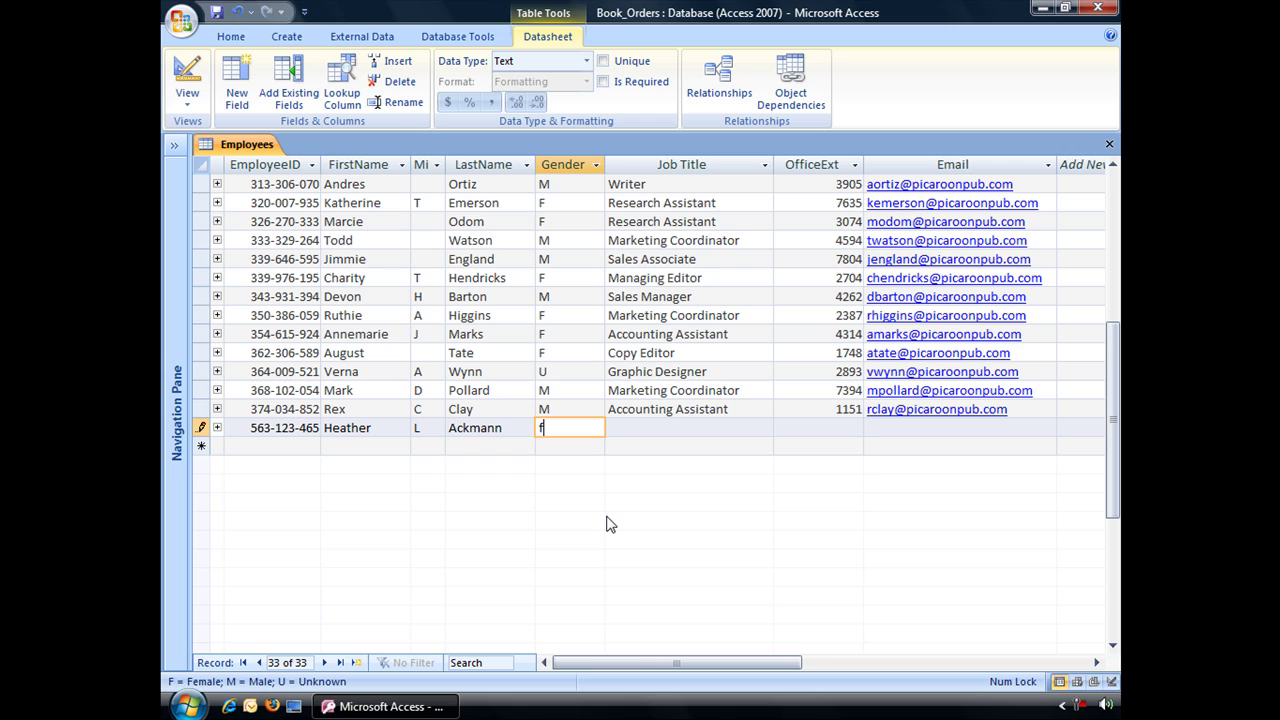
{"action": "key", "text": "Tab"}
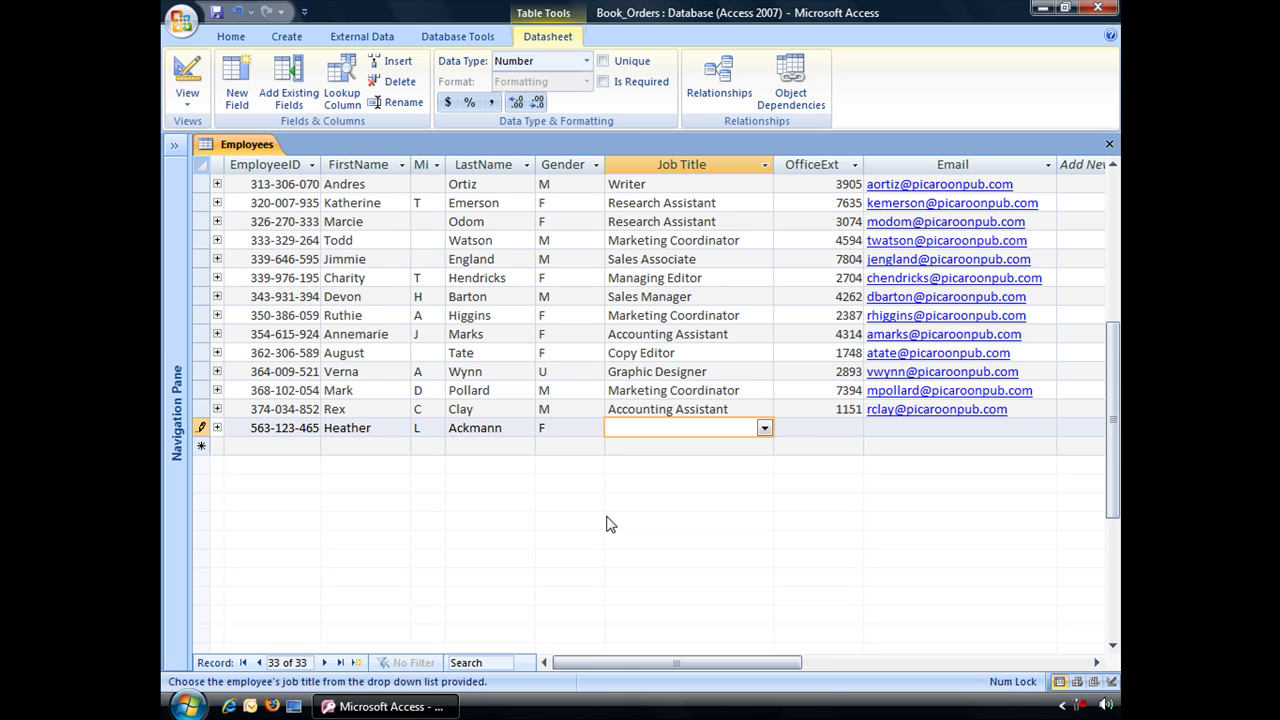
{"action": "key", "text": "Escape"}
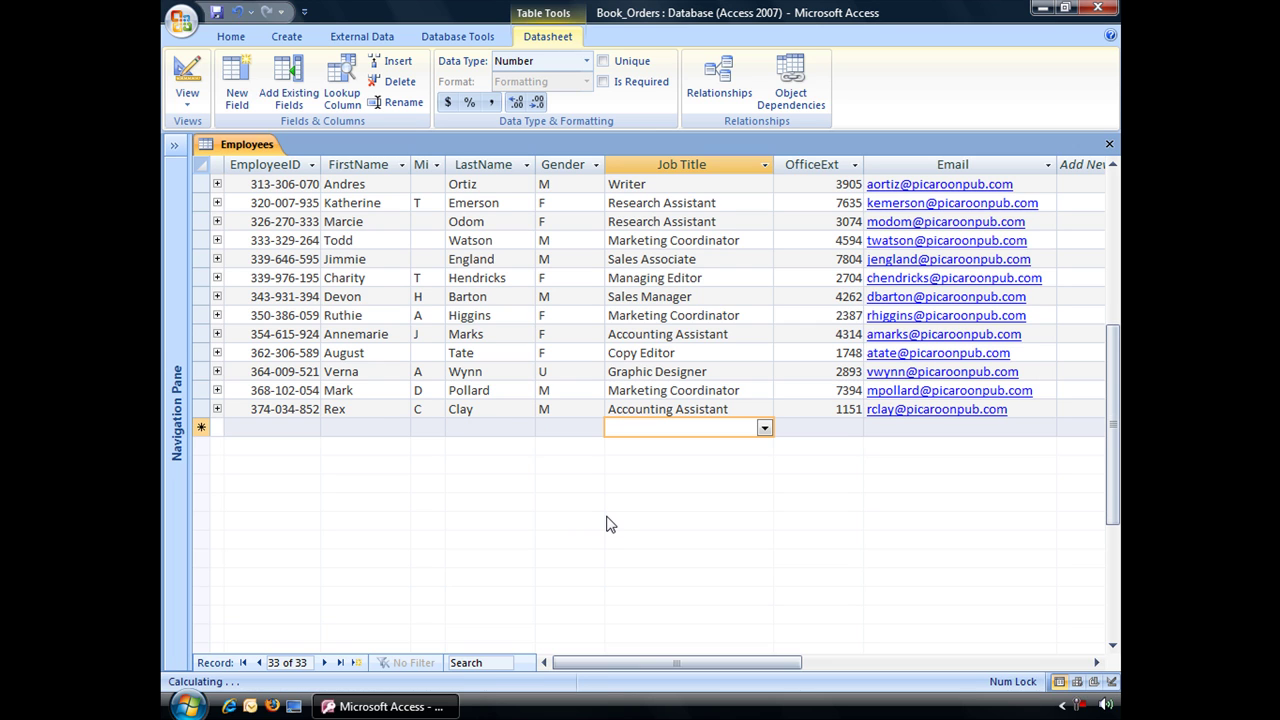
Step: In Design view, paste the F/M/U explanation into Gender's Validation Text, then return to the datasheet
{"action": "left_click", "coordinate": [187, 75]}
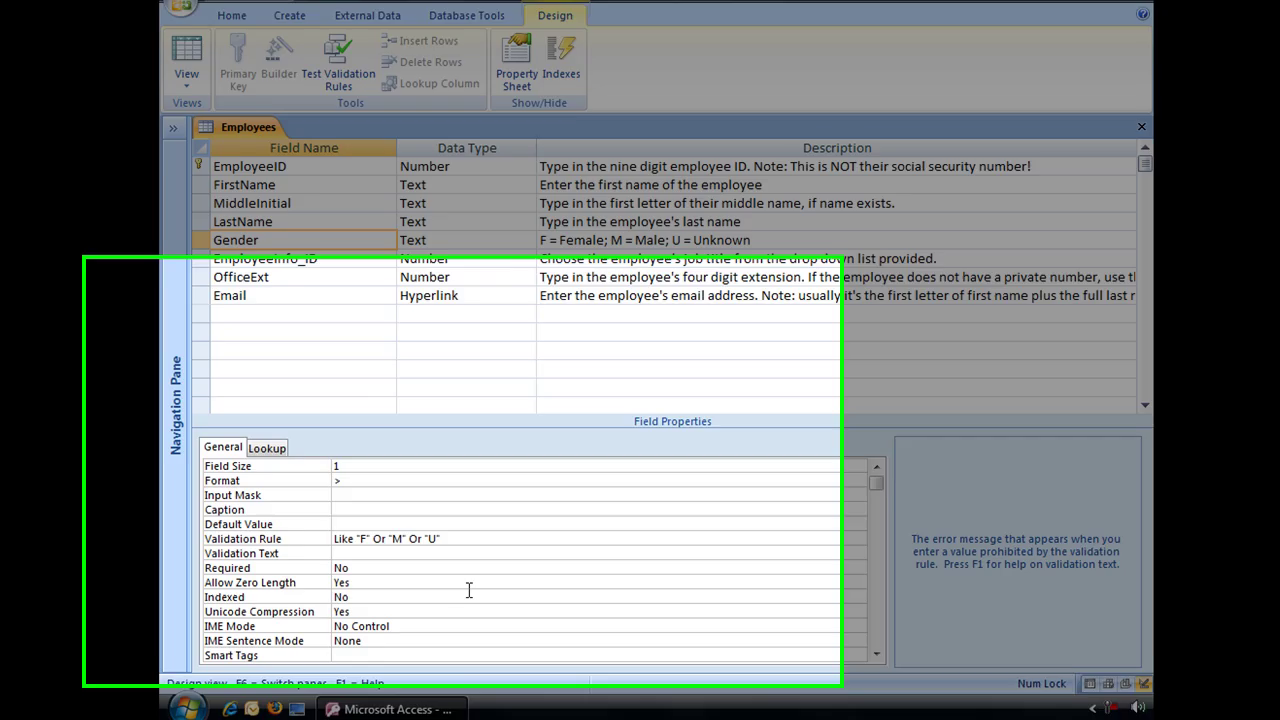
{"action": "type", "text": "Enter either the letter F for female, M for Male, or the letter U for unknown."}
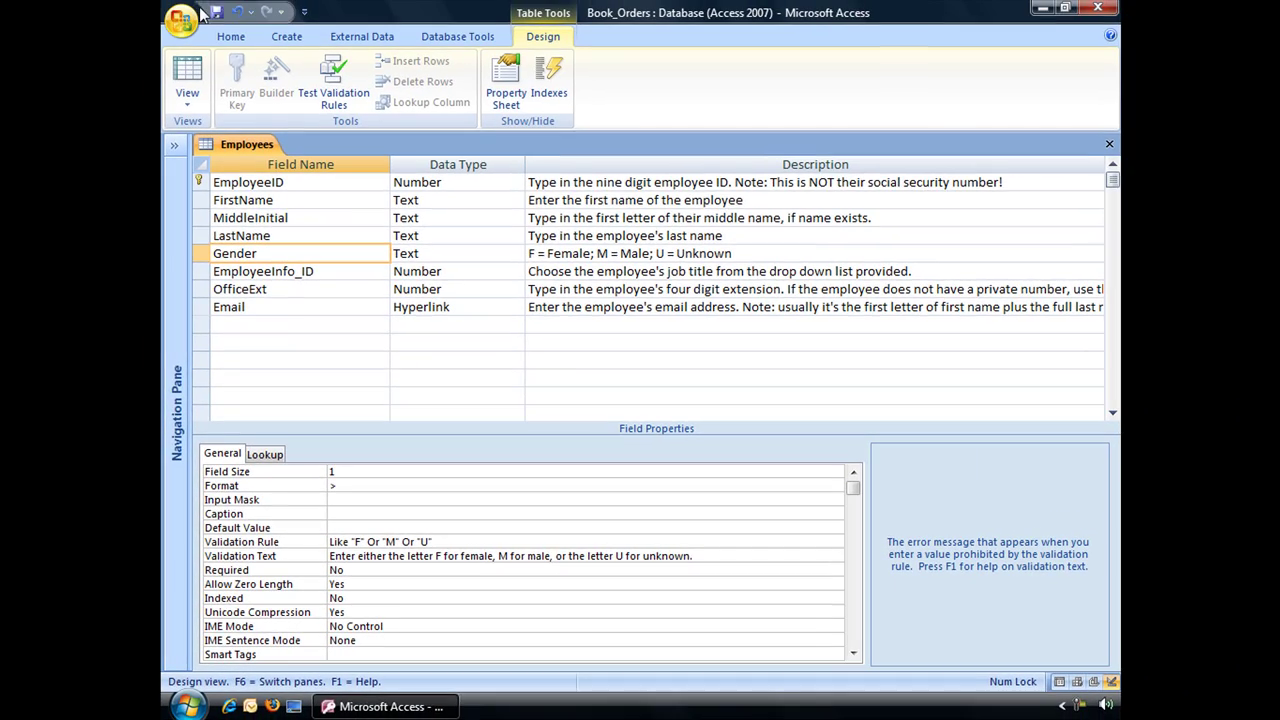
{"action": "left_click", "coordinate": [194, 68]}
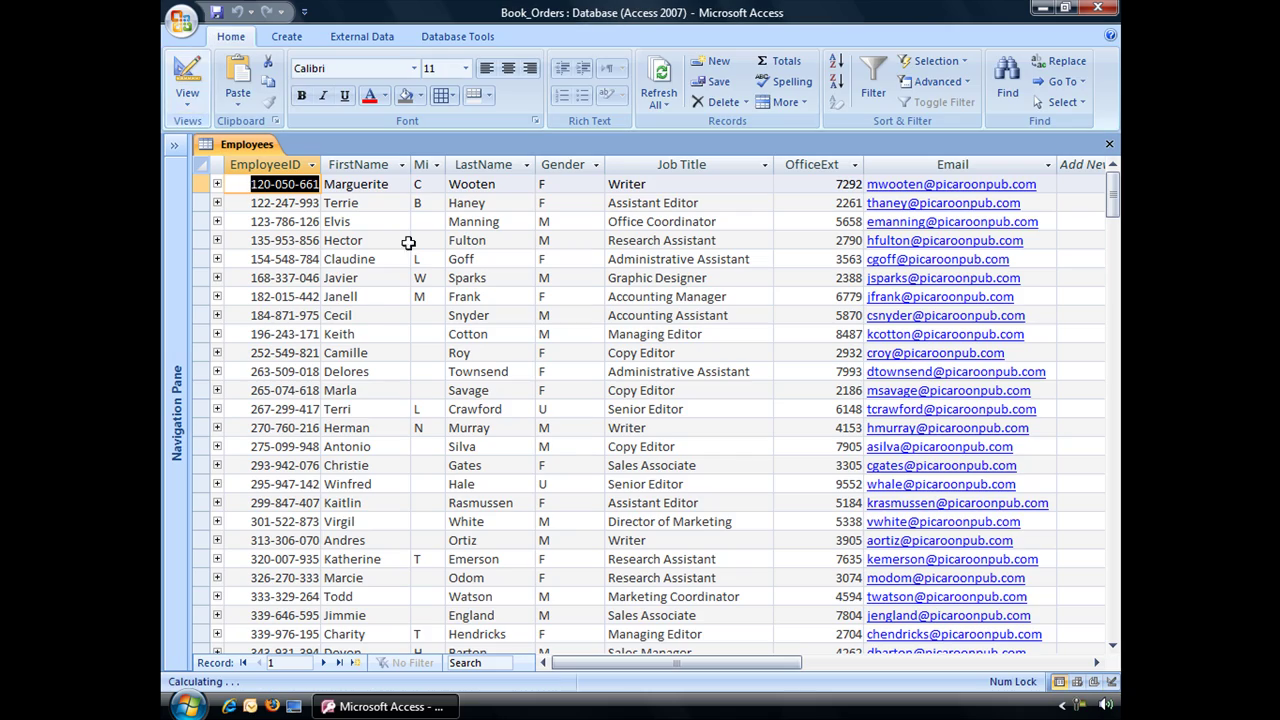
Step: Enter a new employee with Gender "k", dismiss the custom message, and correct Gender to F
{"action": "scroll", "coordinate": [568, 428], "scroll_direction": "down", "scroll_amount": 4}
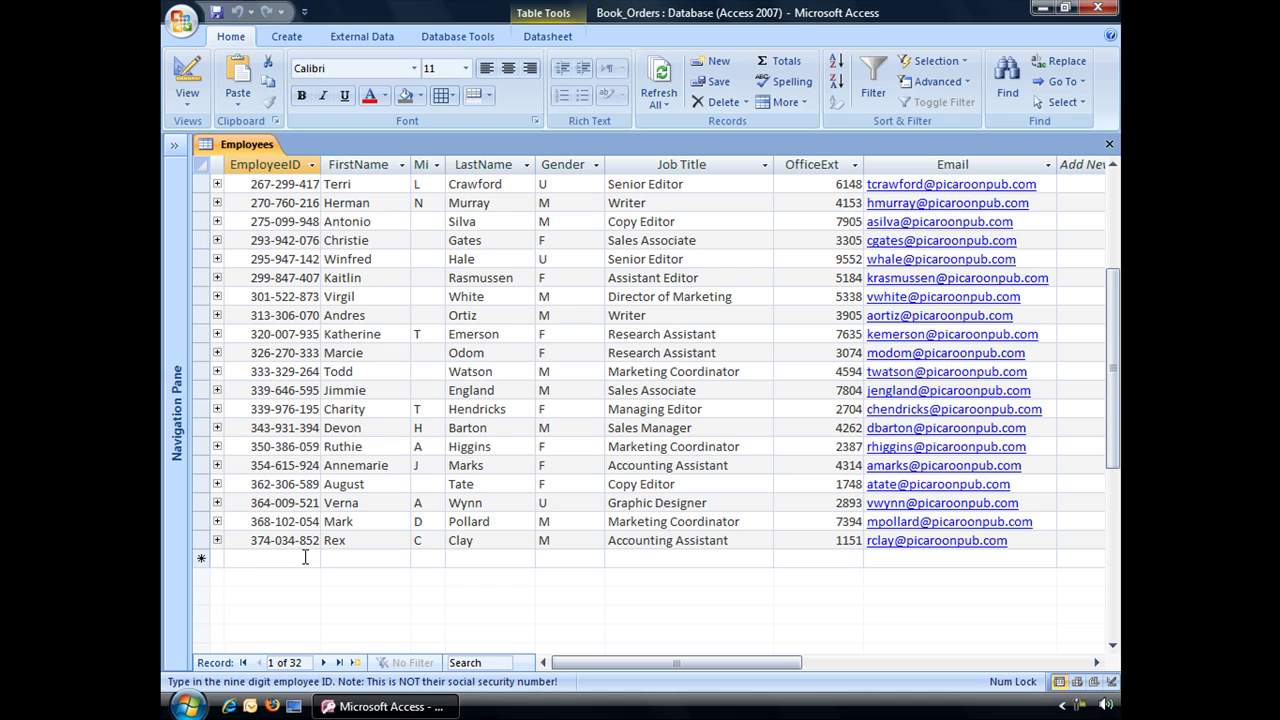
{"action": "left_click", "coordinate": [251, 557]}
{"action": "type", "text": "2346546"}
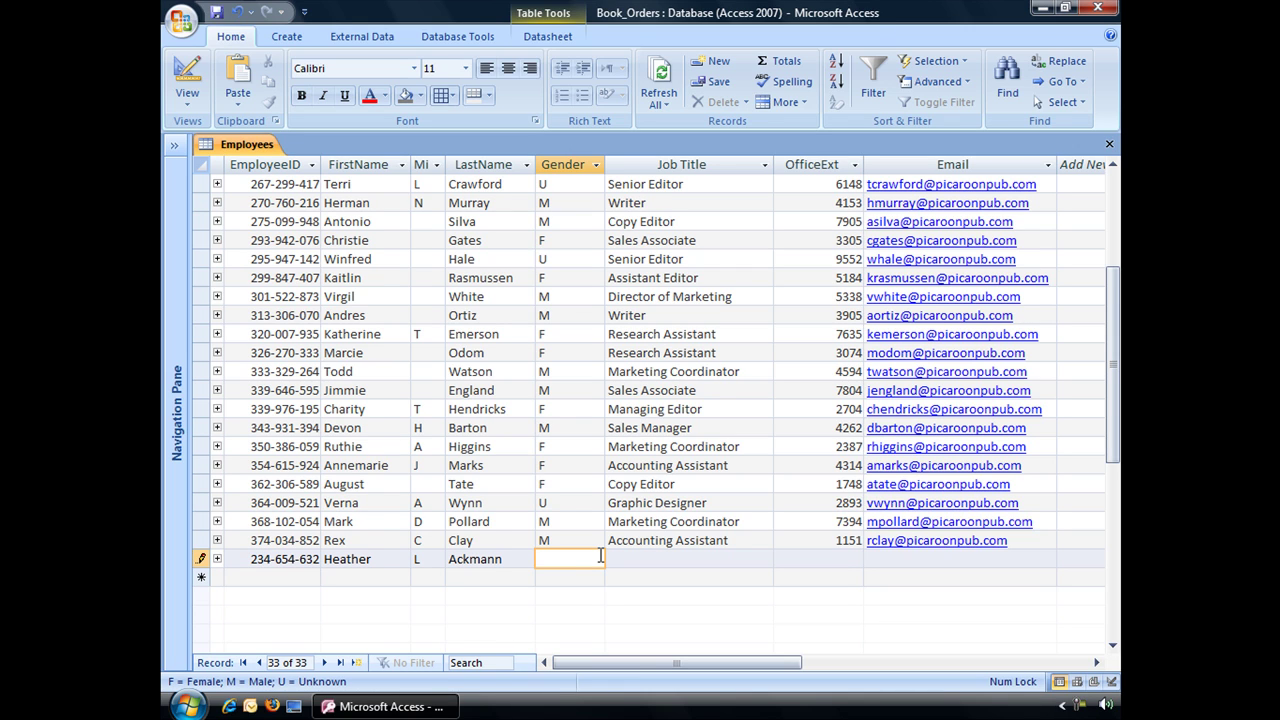
{"action": "type", "text": "k"}
{"action": "key", "text": "Tab"}
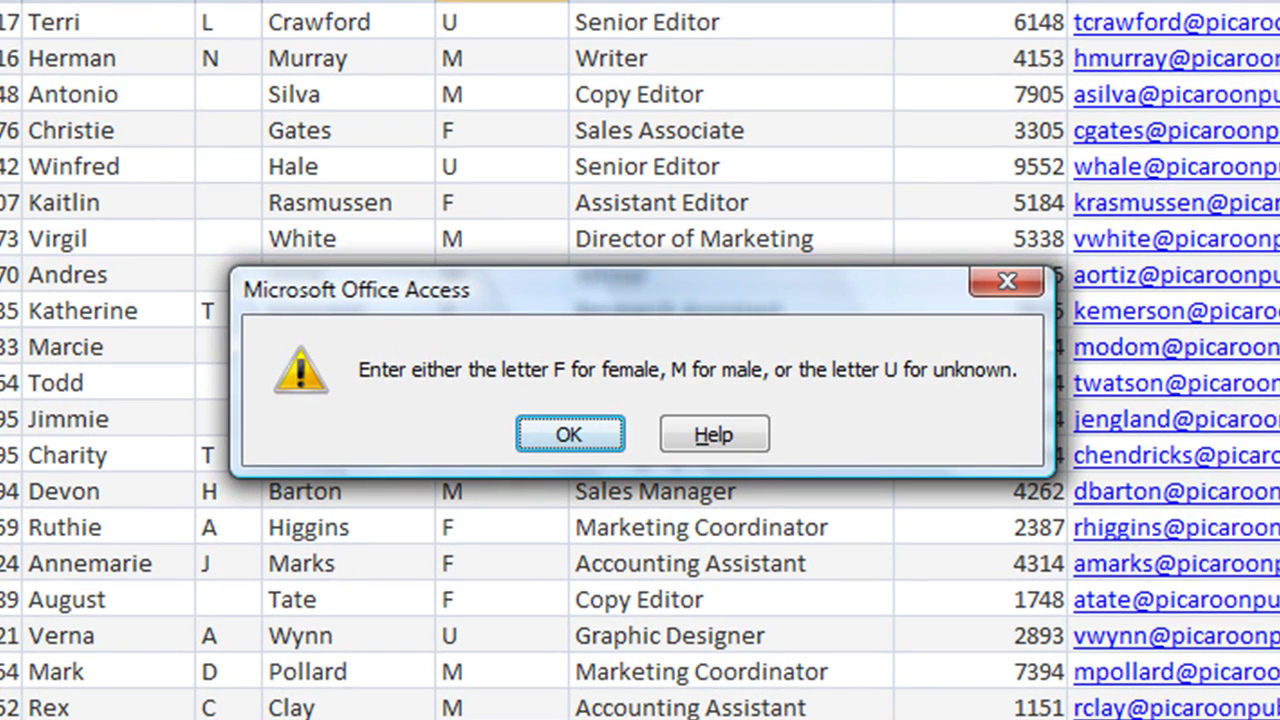
{"action": "left_click", "coordinate": [594, 432]}
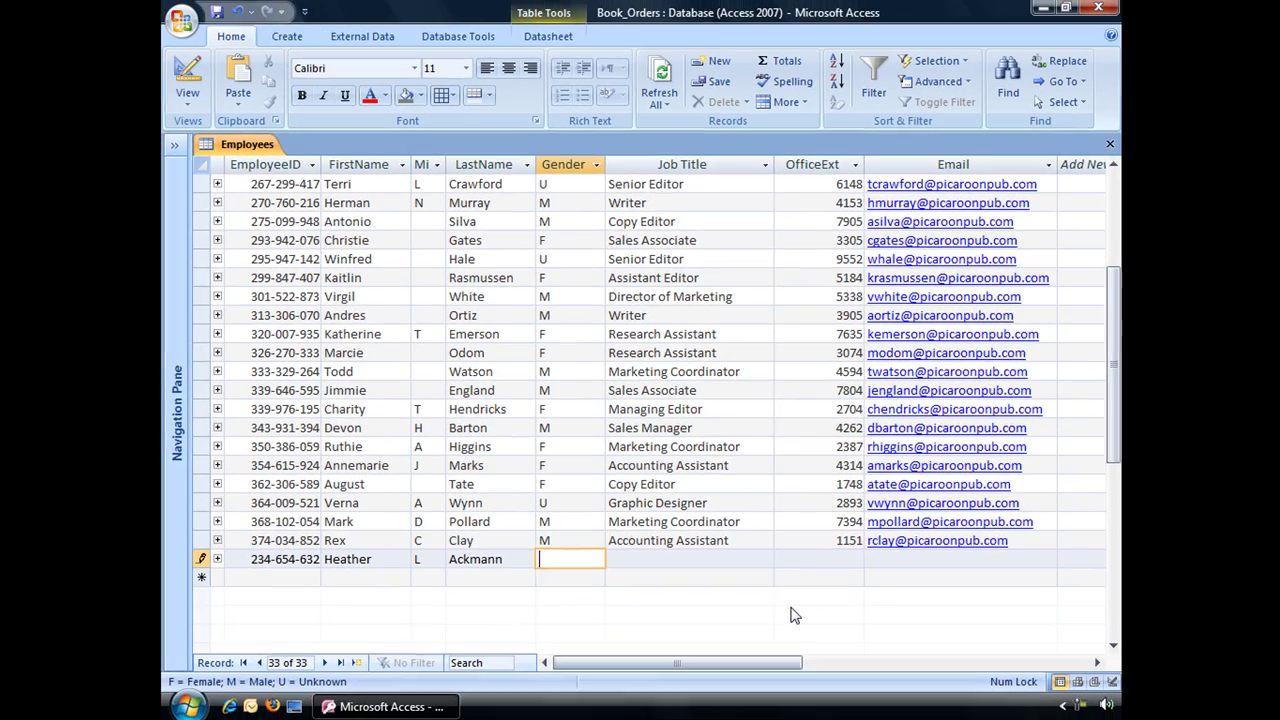
{"action": "type", "text": "F"}
{"action": "key", "text": "Tab"}
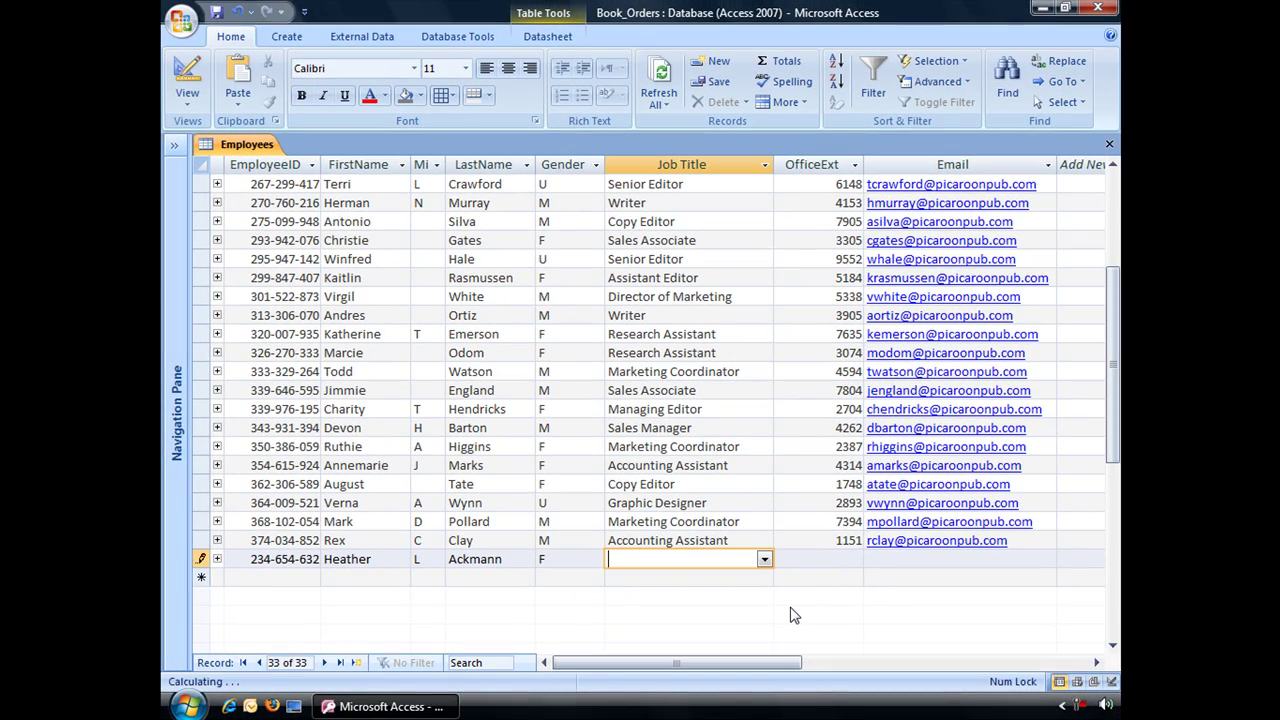